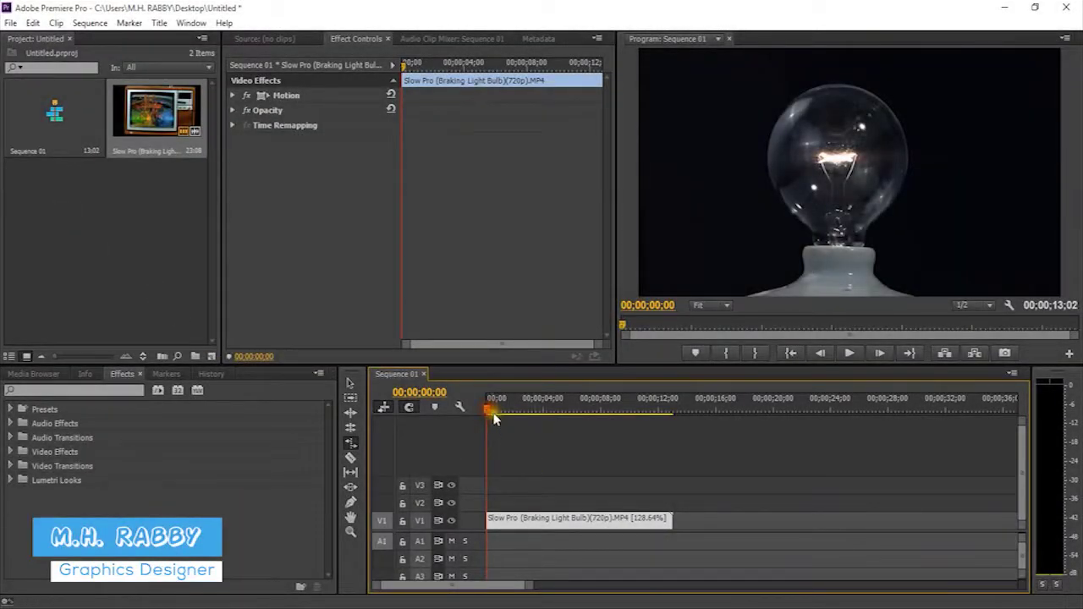
Stop the light-bulb preview at 00;00;04;05, just as the bulb shatters.
click(549, 456)
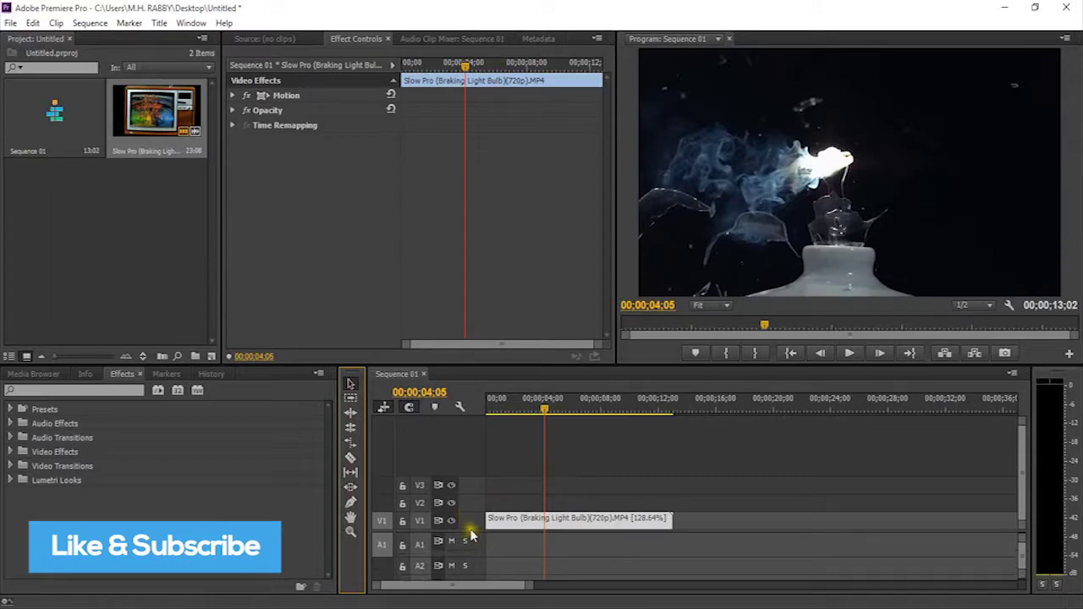
Enlarge Video 1, show the clip's Time Remapping speed line (128.64%), and scrub to the shatter.
drag(468, 524, 495, 480)
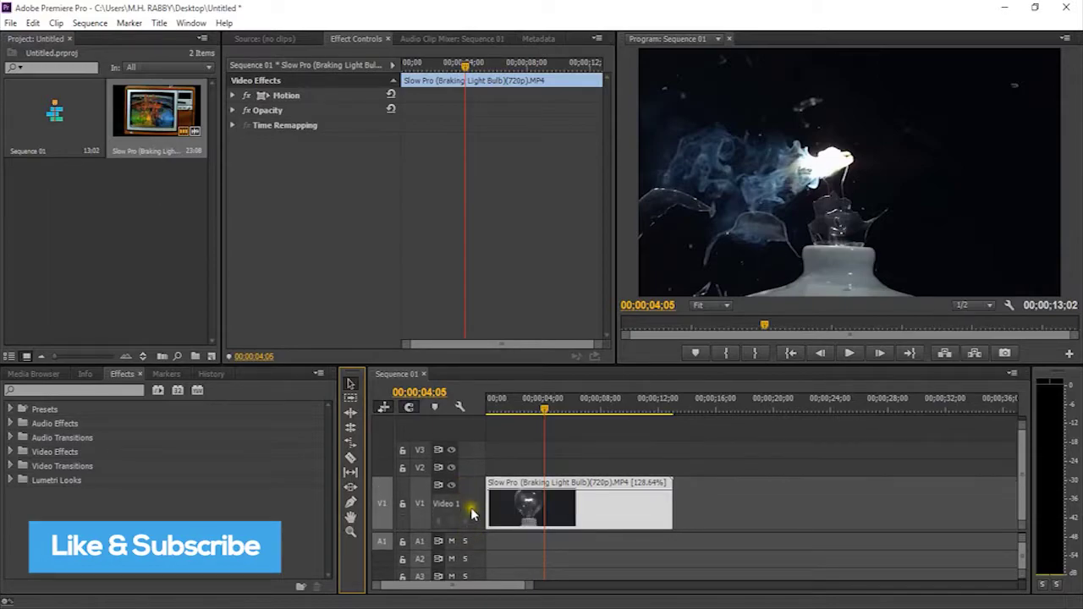
drag(547, 410, 492, 421)
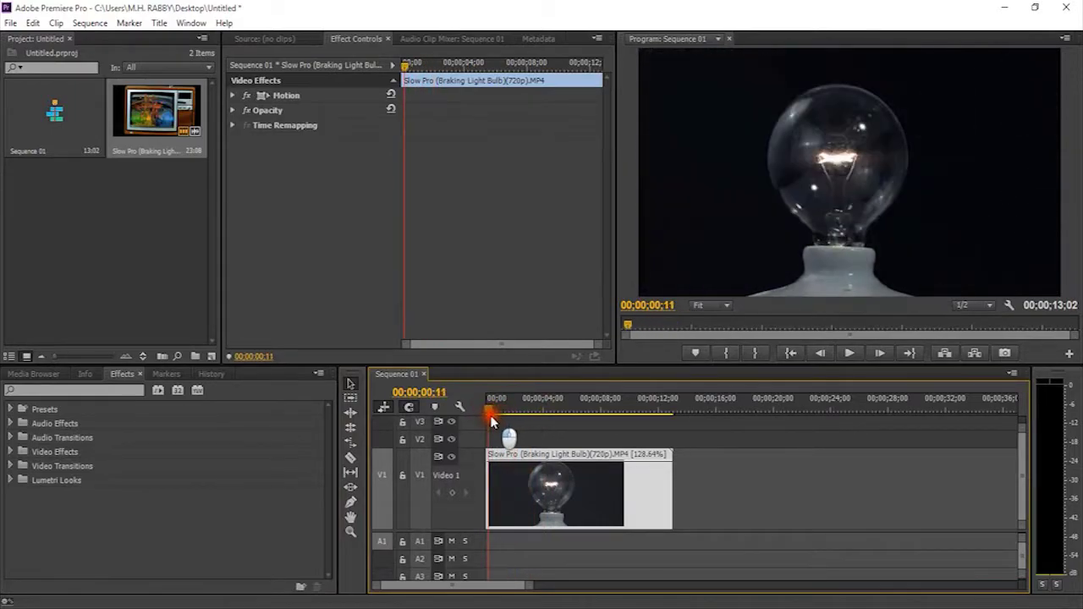
right_click(619, 505)
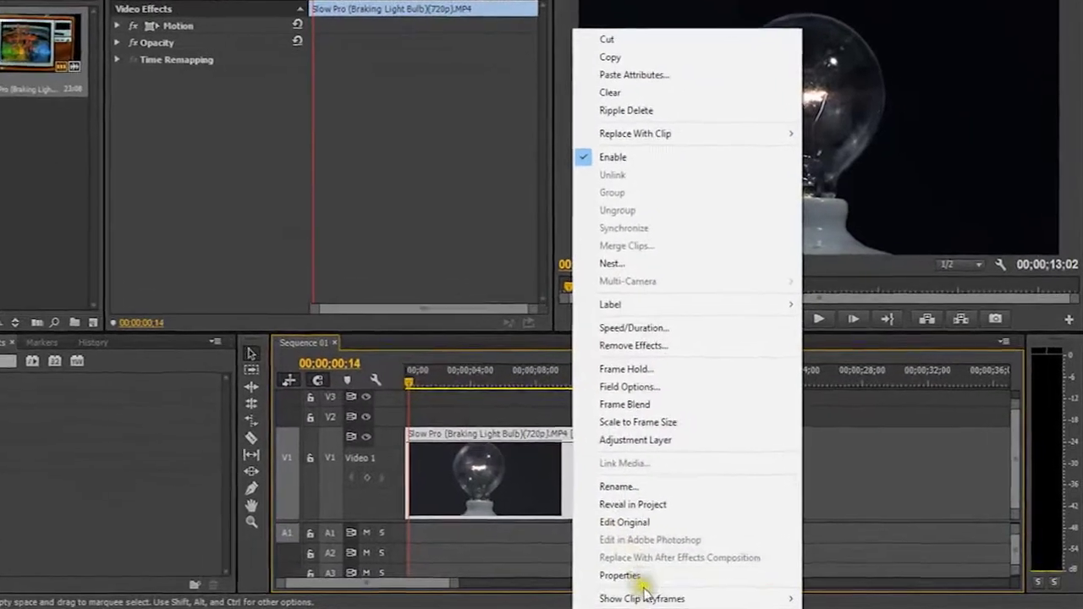
mouse_move(696, 601)
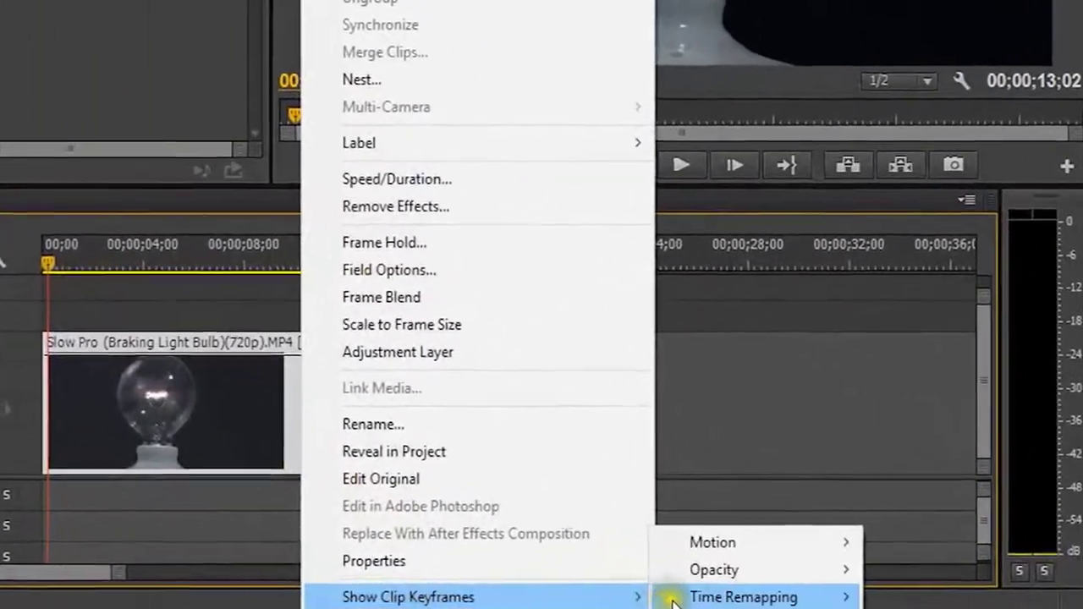
mouse_move(784, 600)
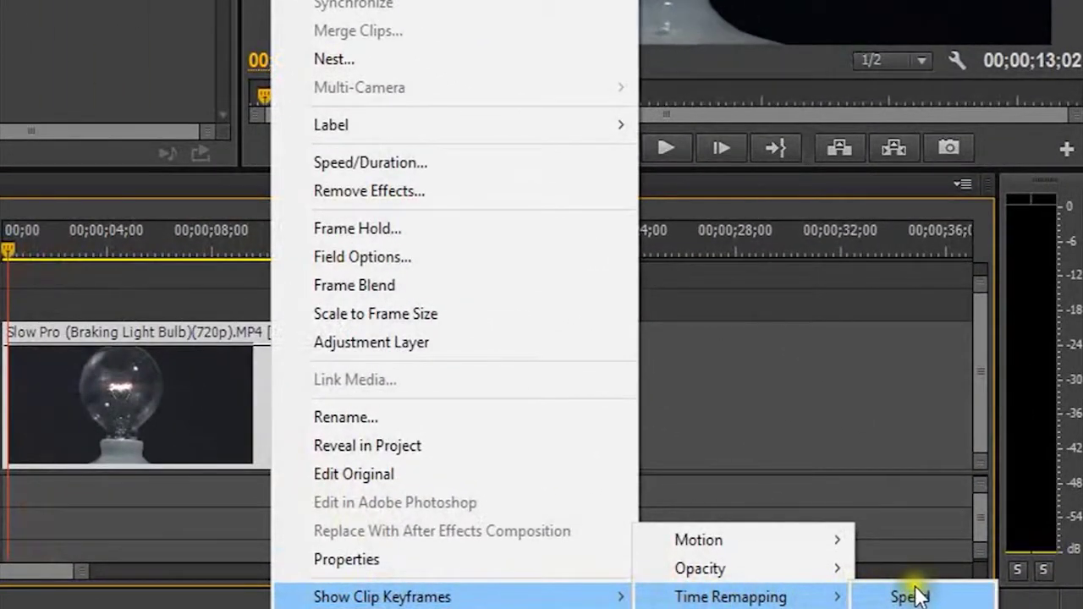
click(934, 598)
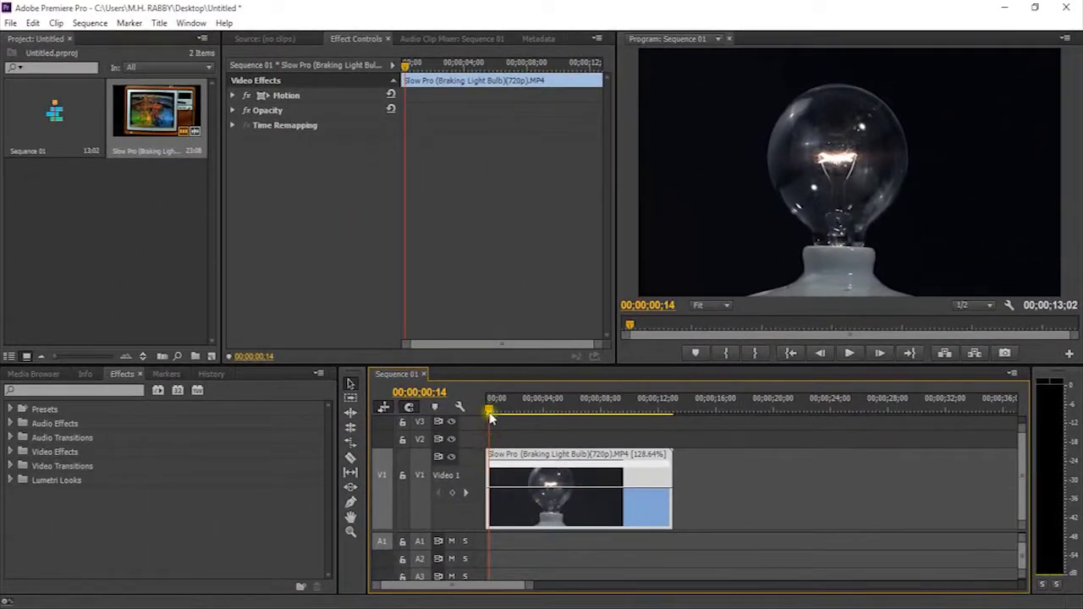
click(488, 415)
mouse_move(479, 415)
mouse_down()
mouse_move(525, 422)
mouse_move(504, 426)
mouse_up()
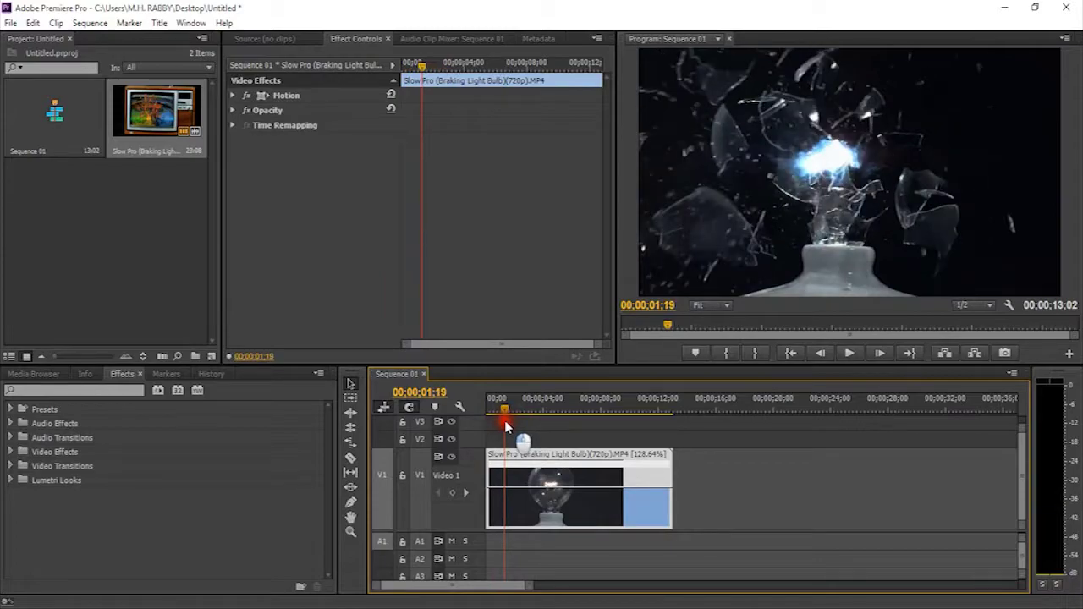
Add a speed keyframe at 00;00;01;25 and split it into a ramp transition.
drag(505, 426, 507, 426)
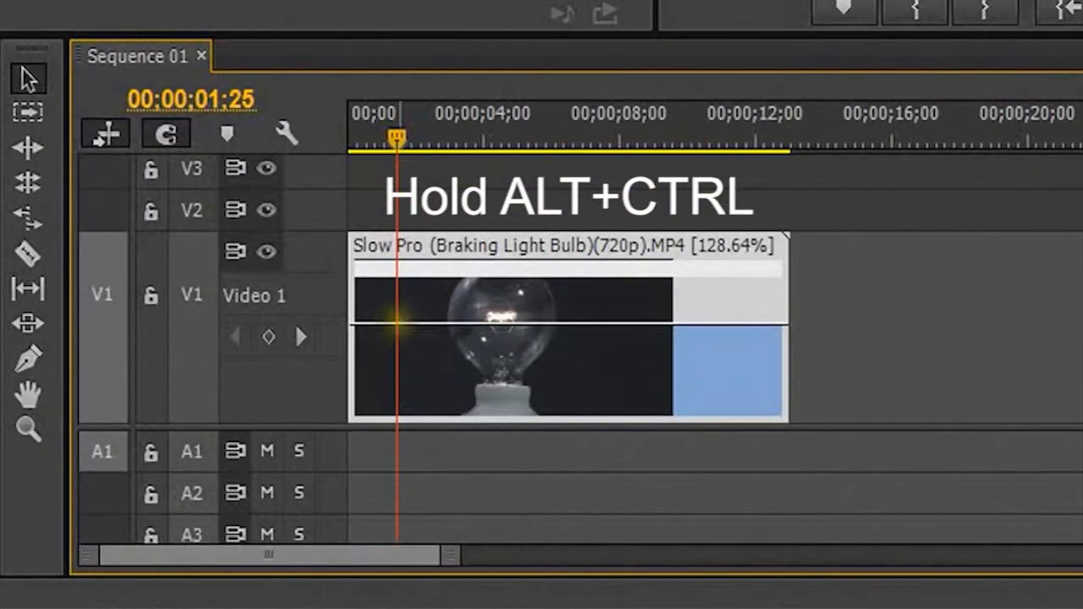
ctrl+alt+click(397, 320)
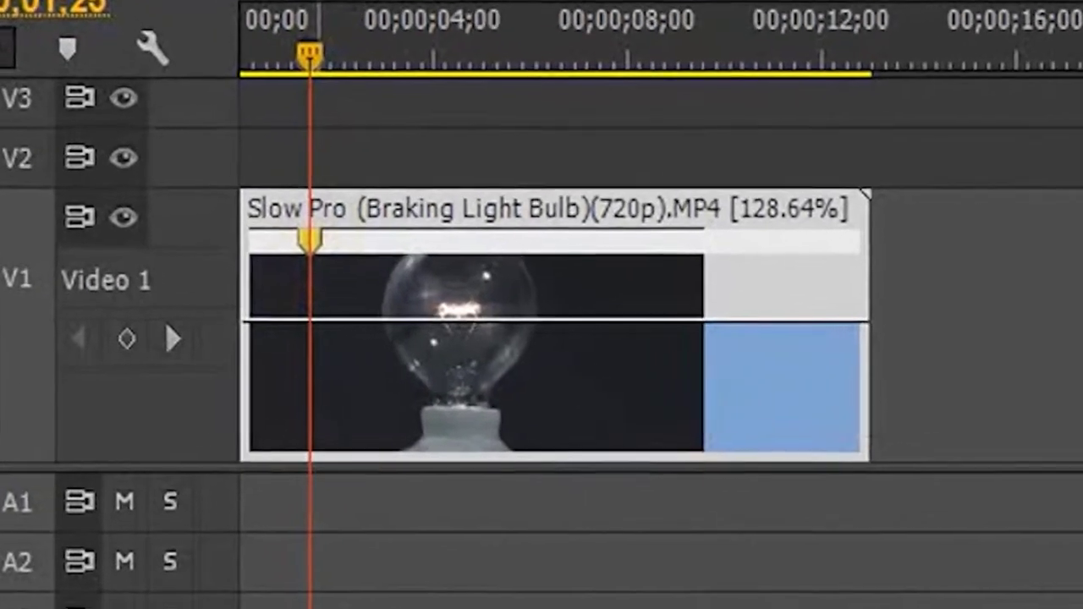
drag(310, 241, 357, 240)
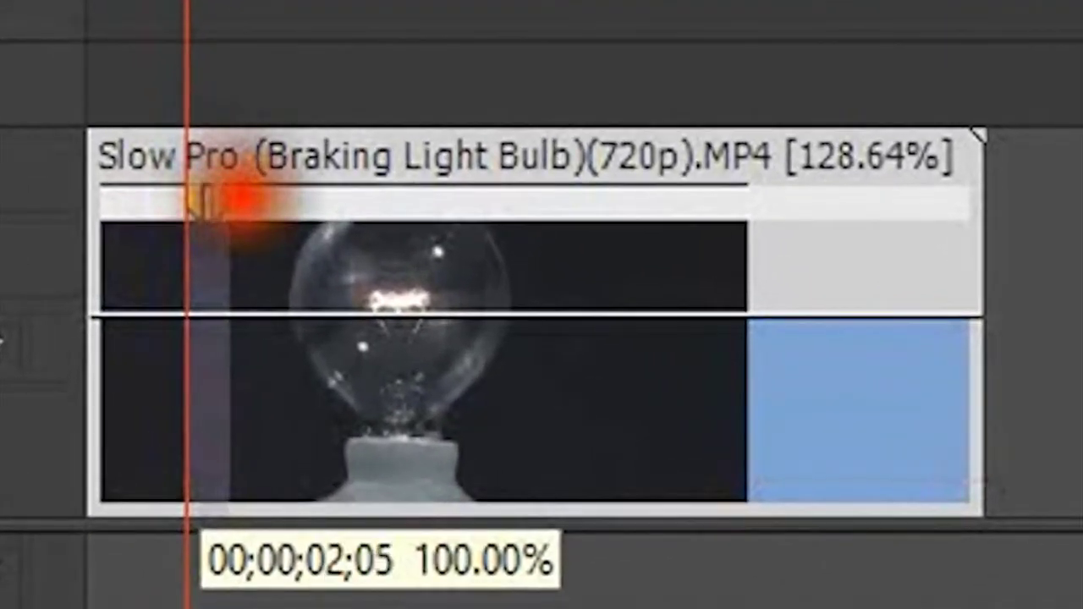
mouse_move(254, 196)
mouse_down()
mouse_move(332, 180)
mouse_move(279, 179)
mouse_up()
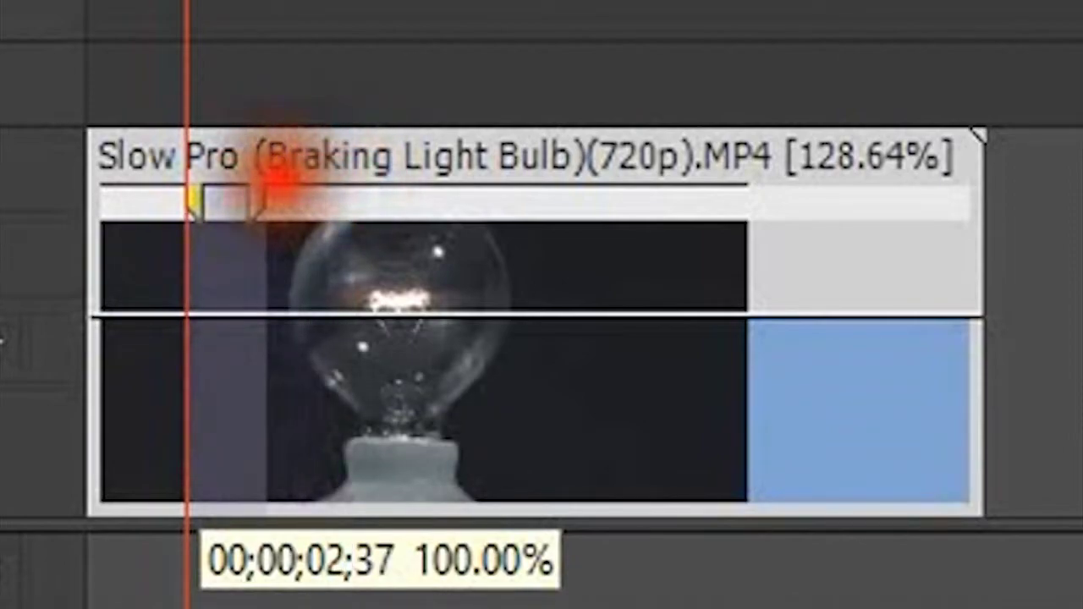
drag(275, 182, 273, 184)
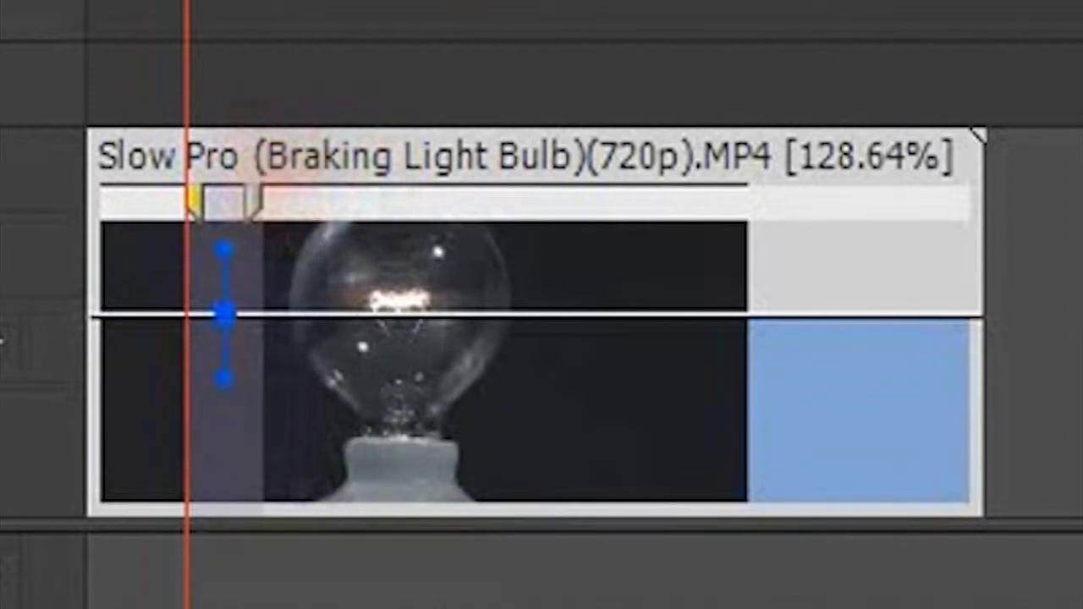
Drop the speed after the keyframe to 1% and return the playhead near the start.
mouse_move(313, 314)
mouse_down()
mouse_move(325, 411)
mouse_move(303, 603)
mouse_up()
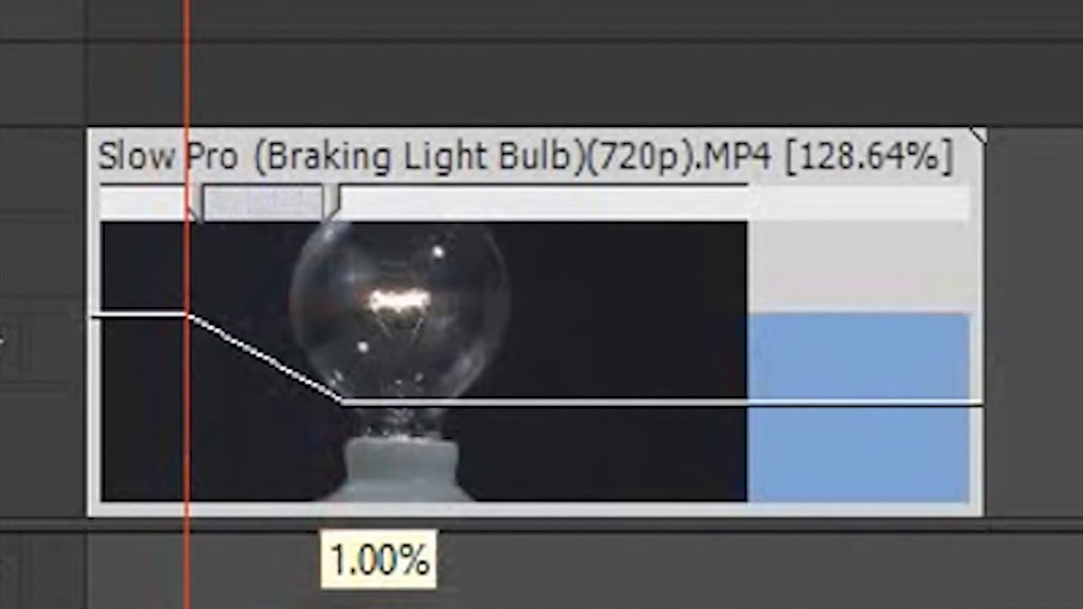
drag(303, 603, 303, 603)
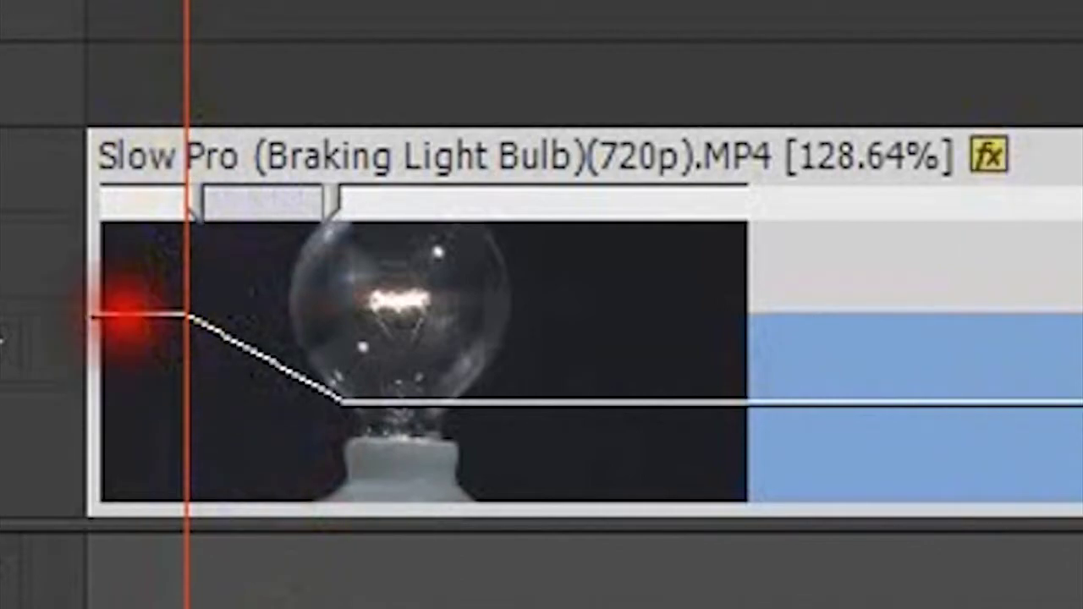
drag(125, 318, 113, 279)
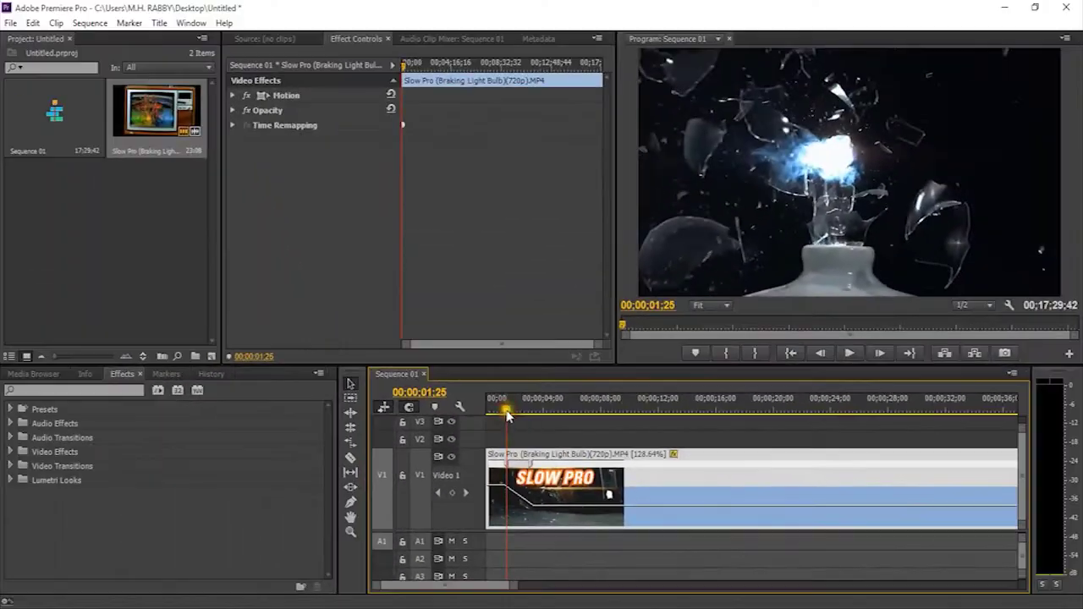
click(495, 413)
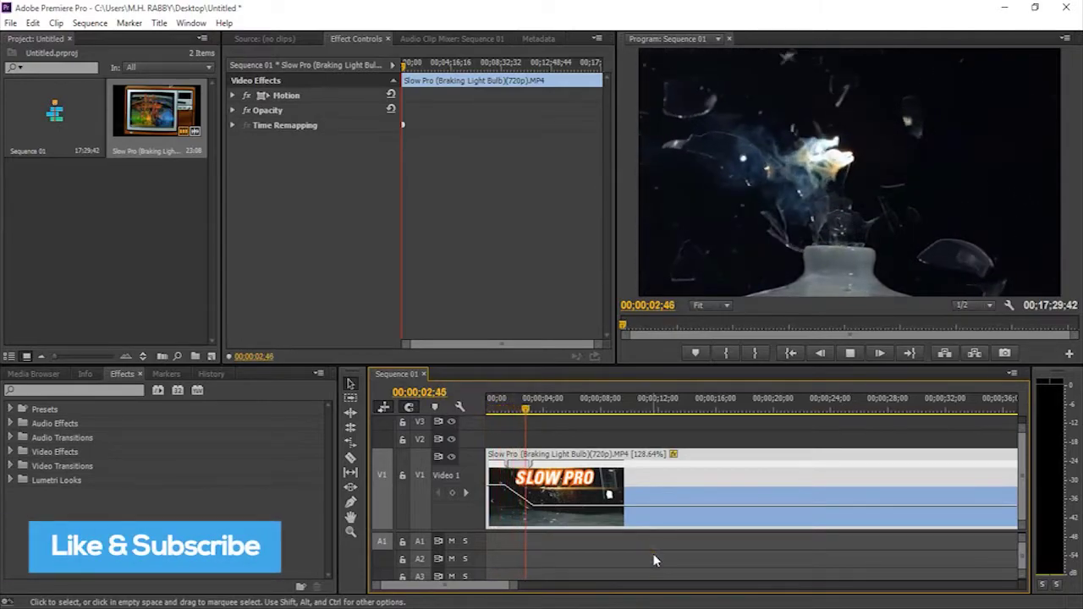
key(space)
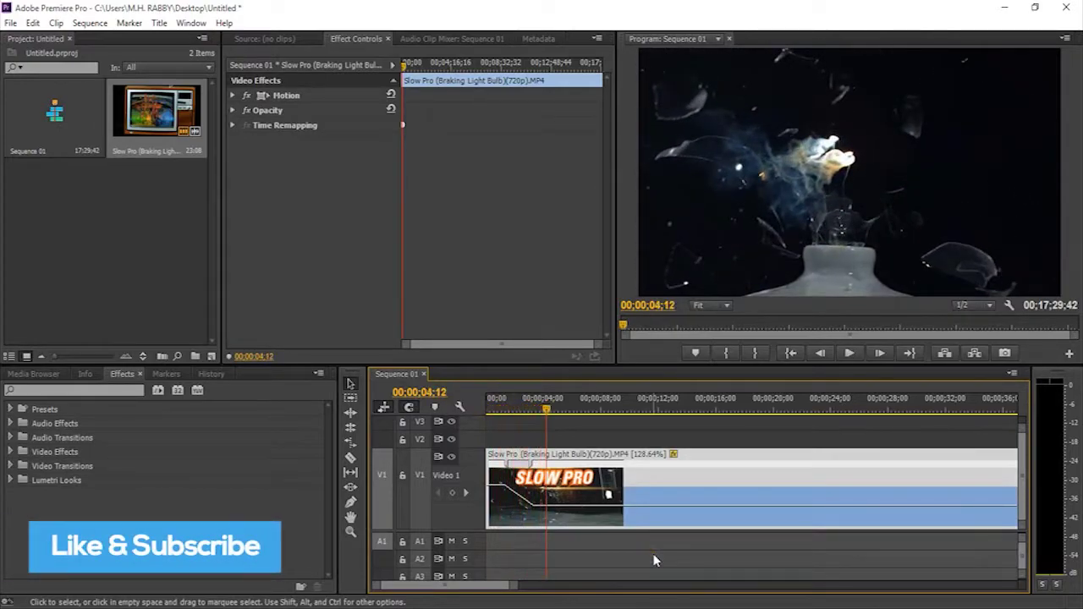
drag(532, 413, 490, 413)
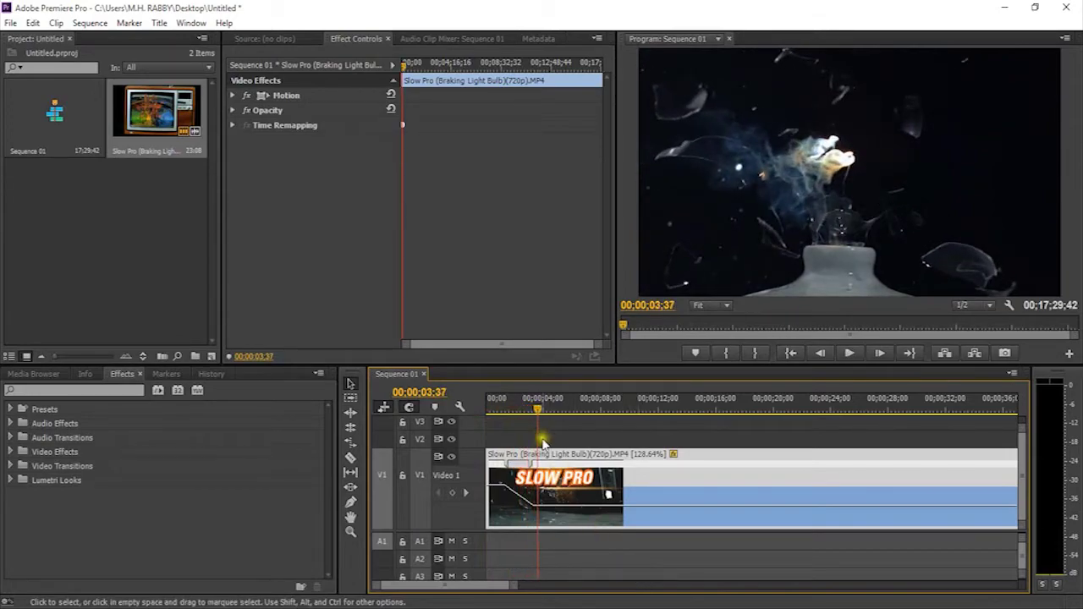
mouse_move(540, 410)
mouse_down()
mouse_move(487, 407)
mouse_move(503, 406)
mouse_up()
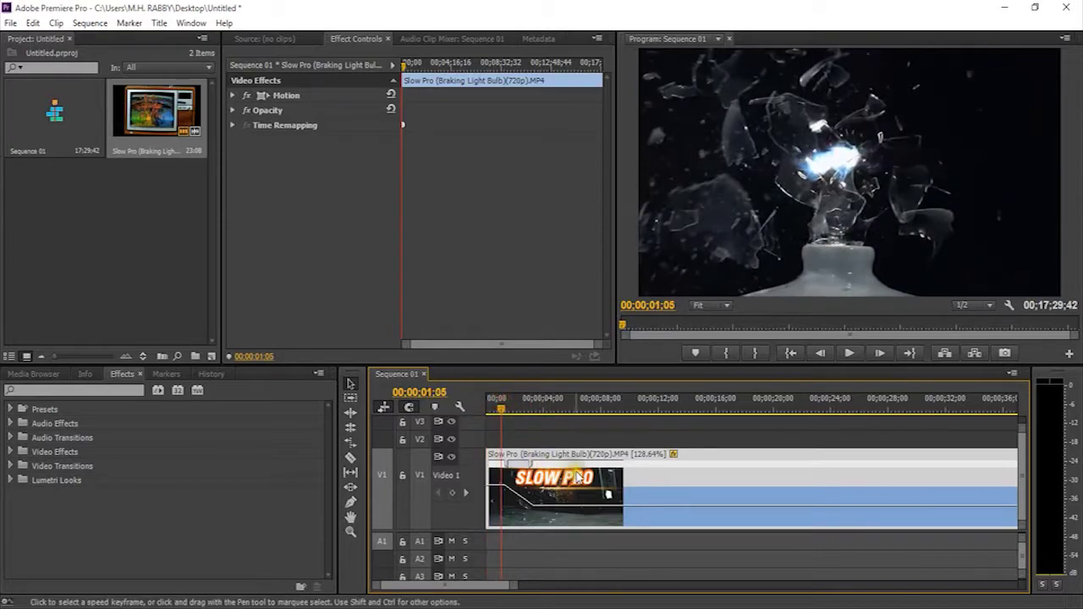
drag(501, 409, 529, 421)
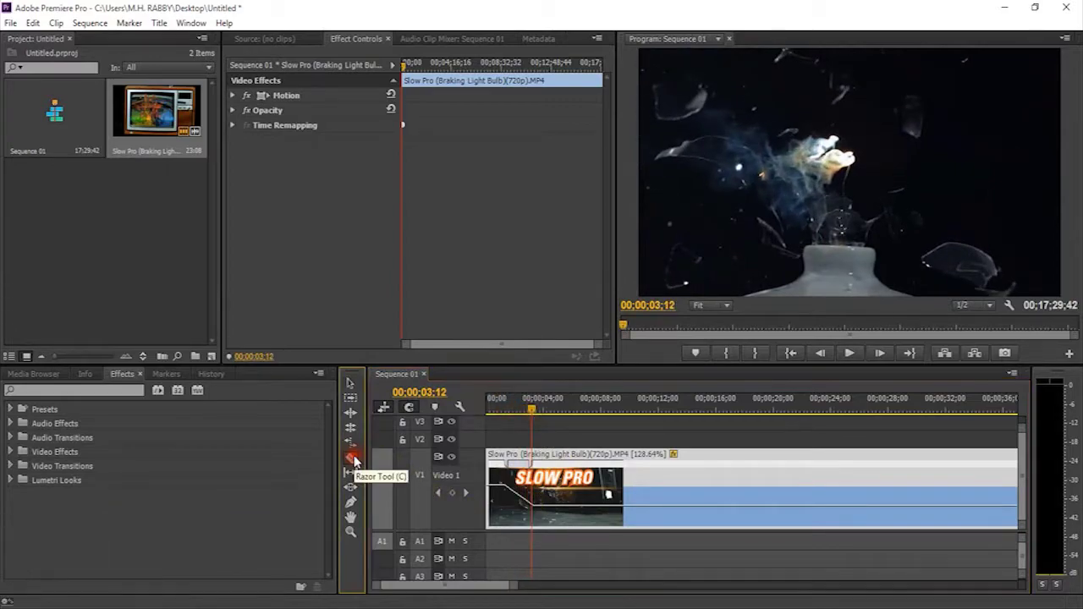
Cut the clip at 00;00;03;12 with the Razor and delete the part after it.
click(532, 489)
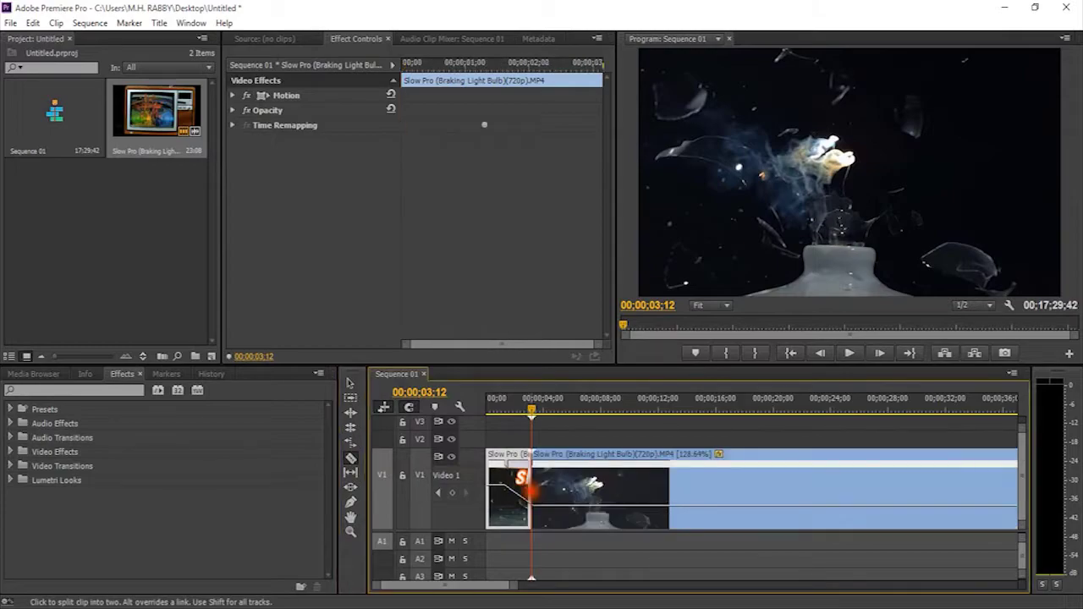
click(706, 482)
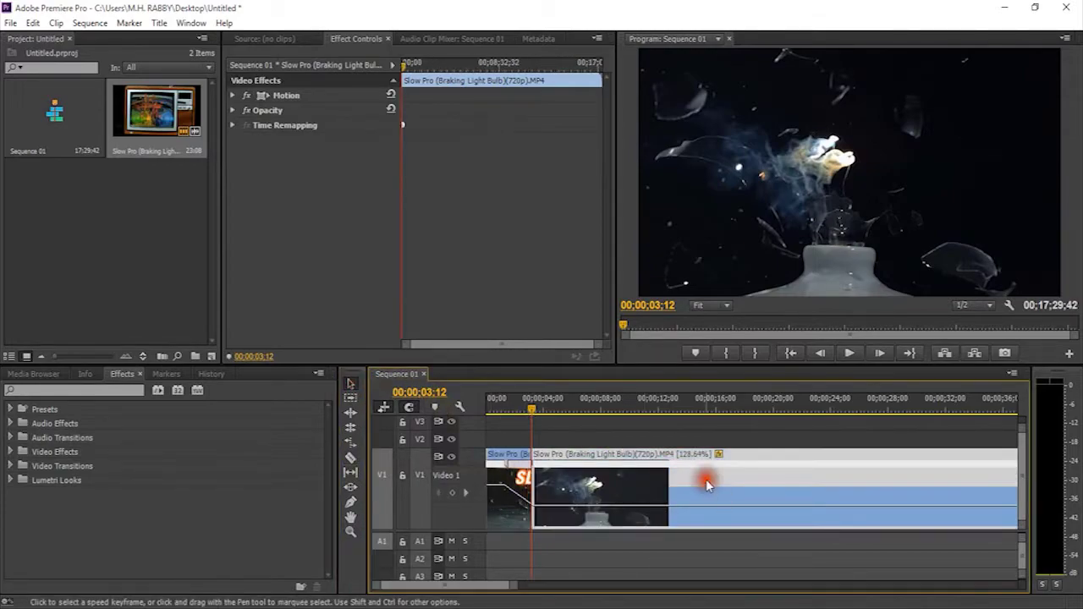
key(Delete)
Scrub back through the trimmed clip, select it, and return to its start.
drag(530, 411, 508, 412)
drag(466, 450, 461, 510)
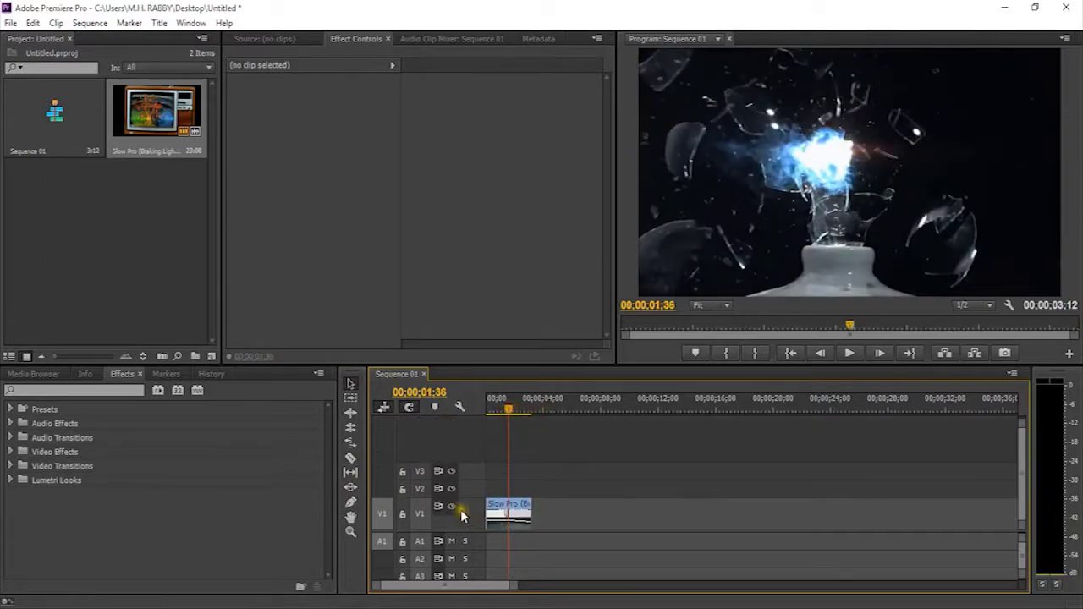
click(501, 519)
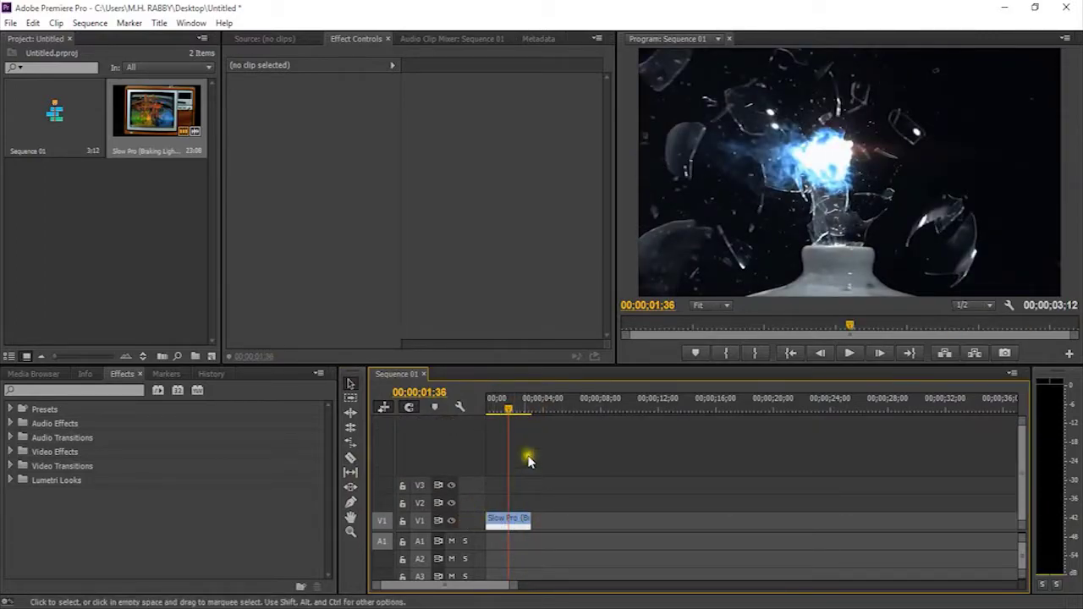
drag(510, 418, 491, 418)
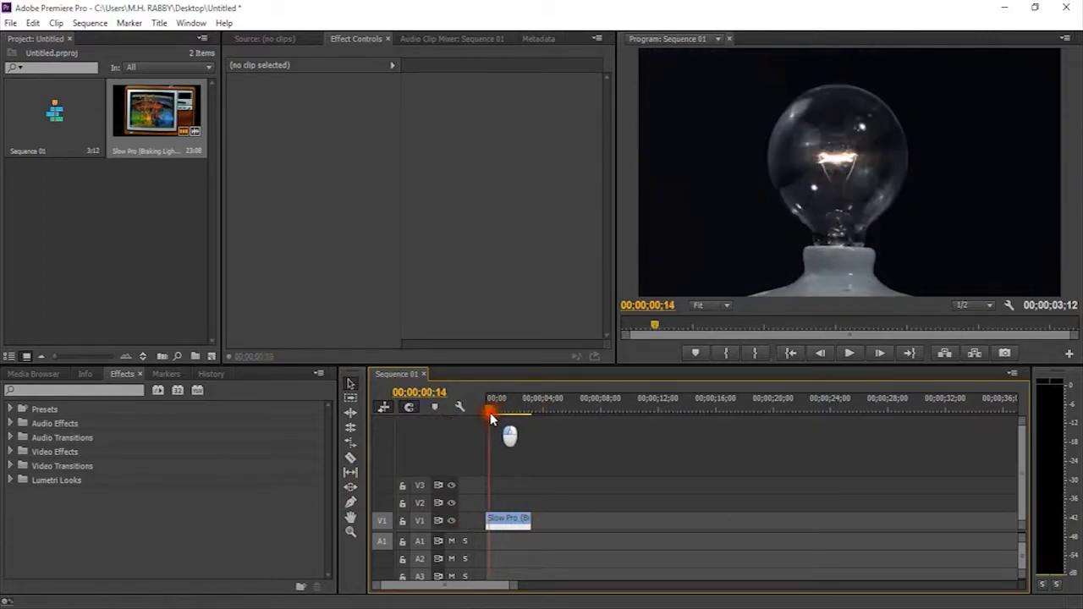
right_click(514, 524)
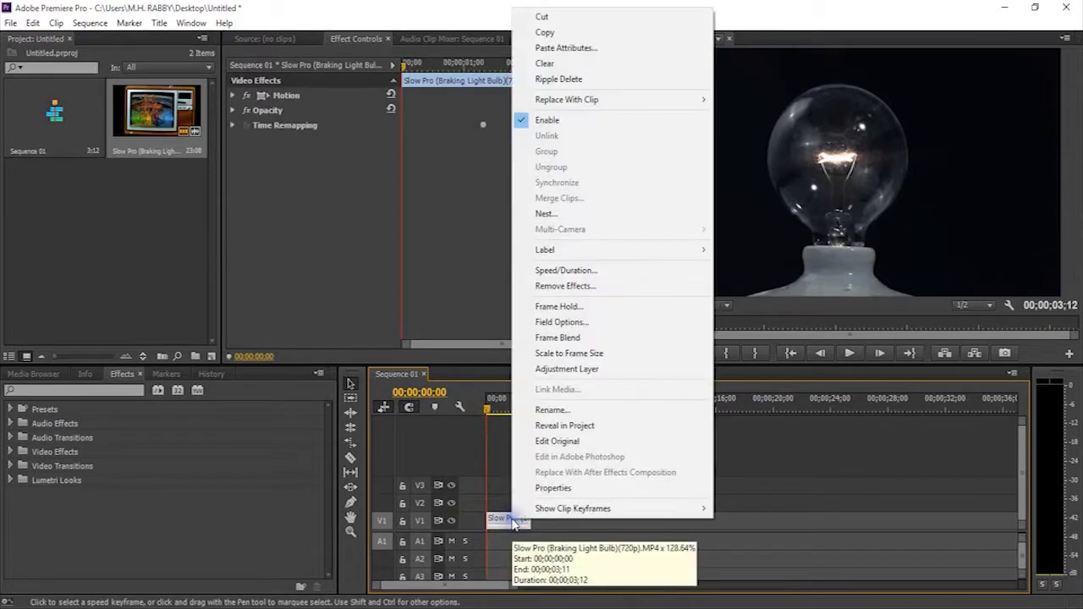
Copy the trimmed clip, save the project, and paste the copy right after the original.
click(542, 36)
key(ctrl+s)
click(546, 411)
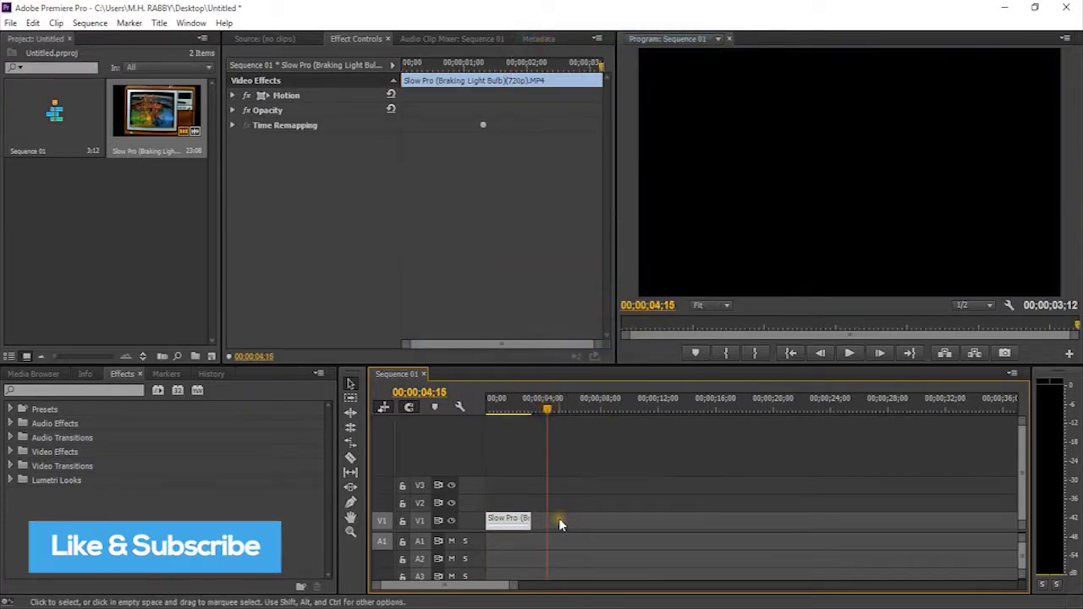
key(ctrl+v)
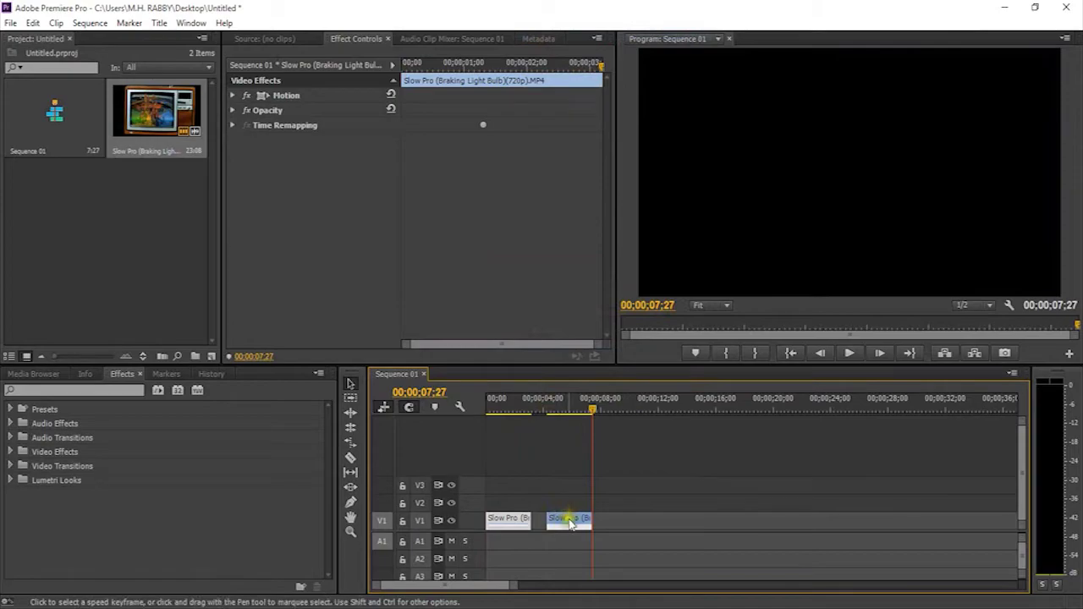
drag(571, 525, 558, 526)
Tick Reverse Speed in the copy's Speed/Duration settings.
right_click(558, 526)
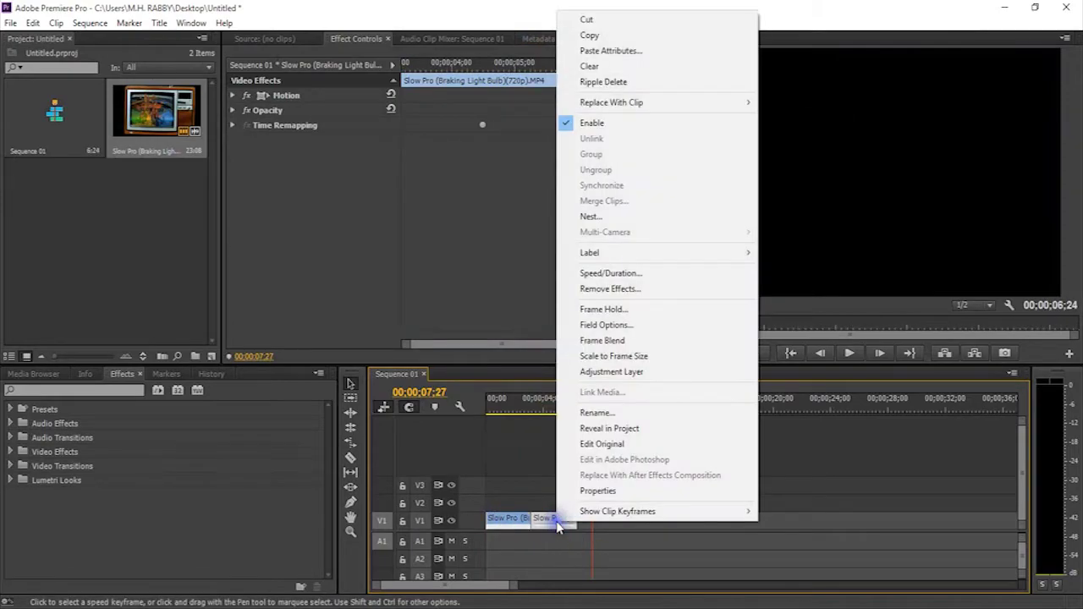
click(593, 274)
click(303, 359)
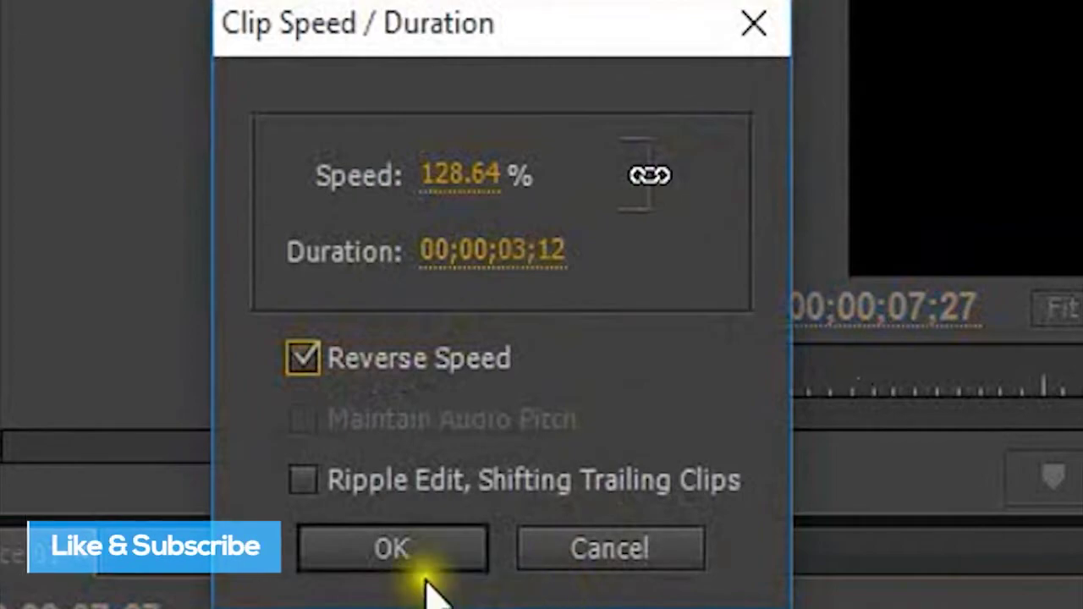
Apply Reverse Speed and scrub the 00;00;06;24 sequence to preview shatter then restore.
click(410, 550)
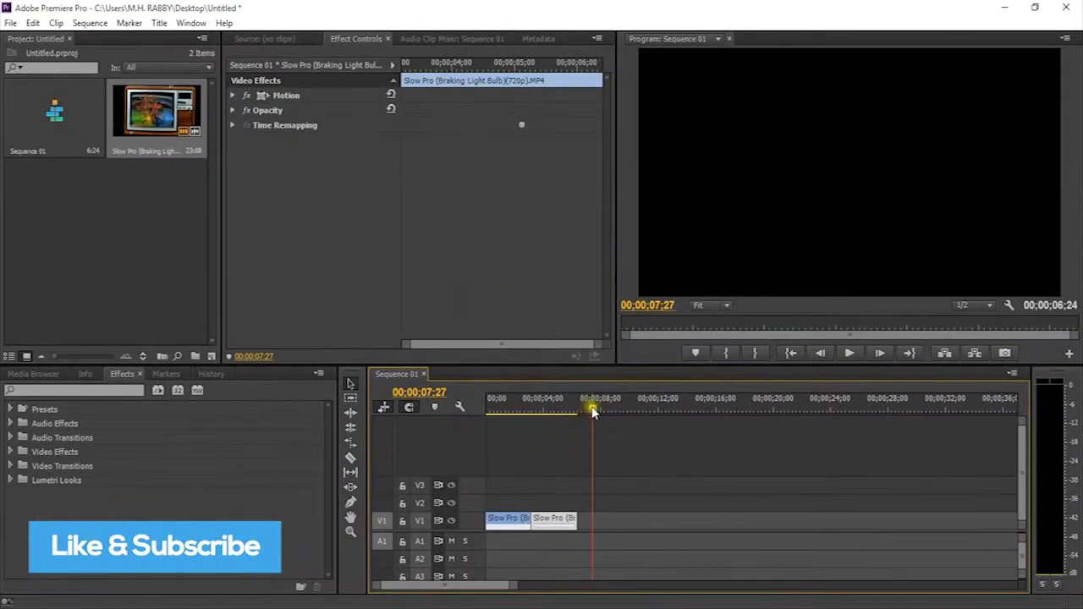
drag(588, 411, 461, 415)
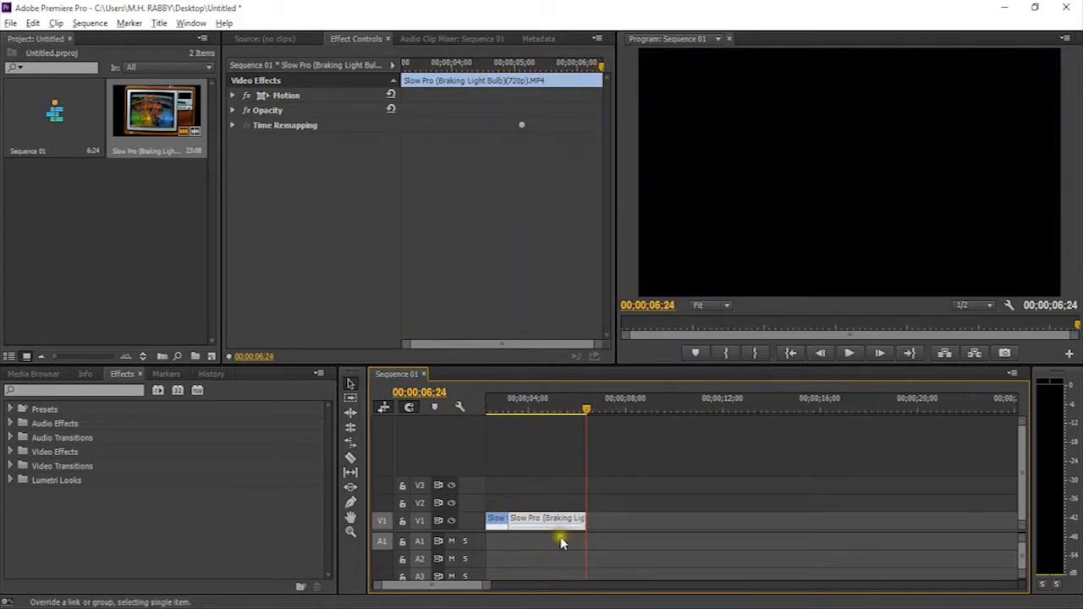
drag(440, 586, 429, 575)
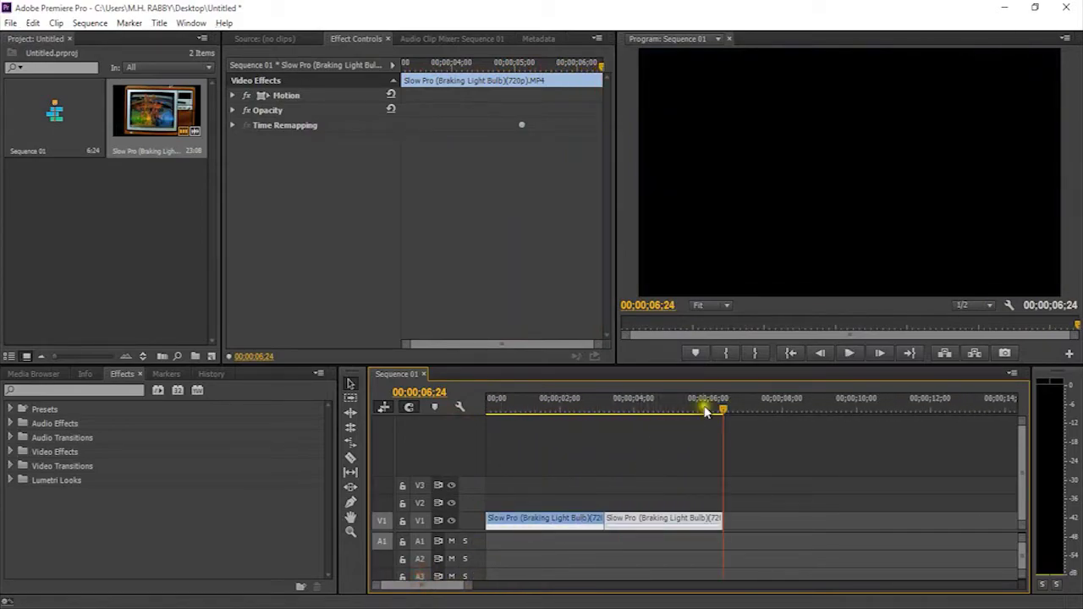
drag(706, 411, 471, 442)
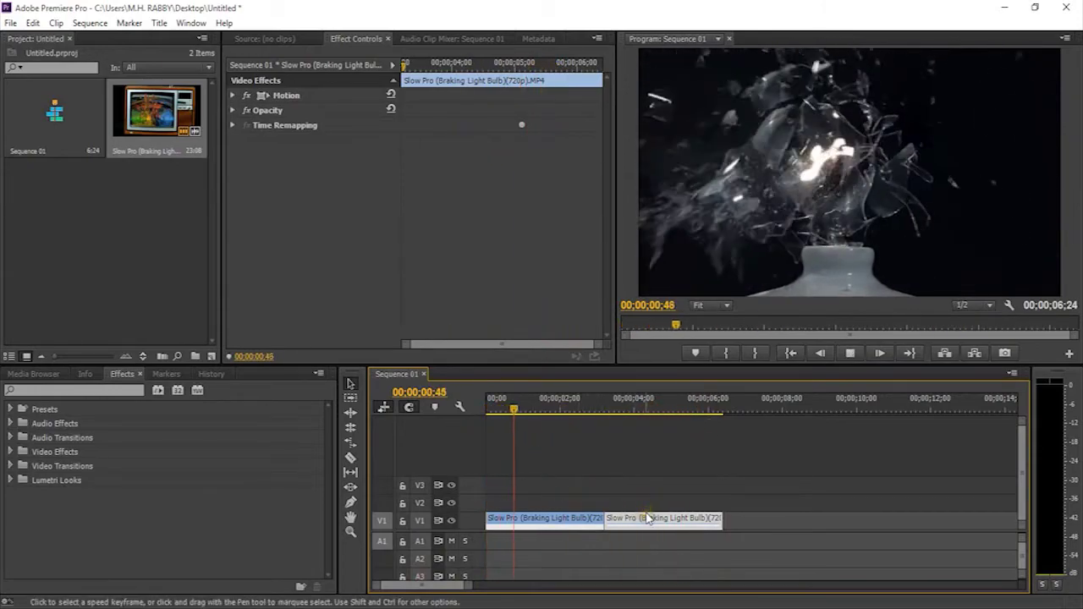